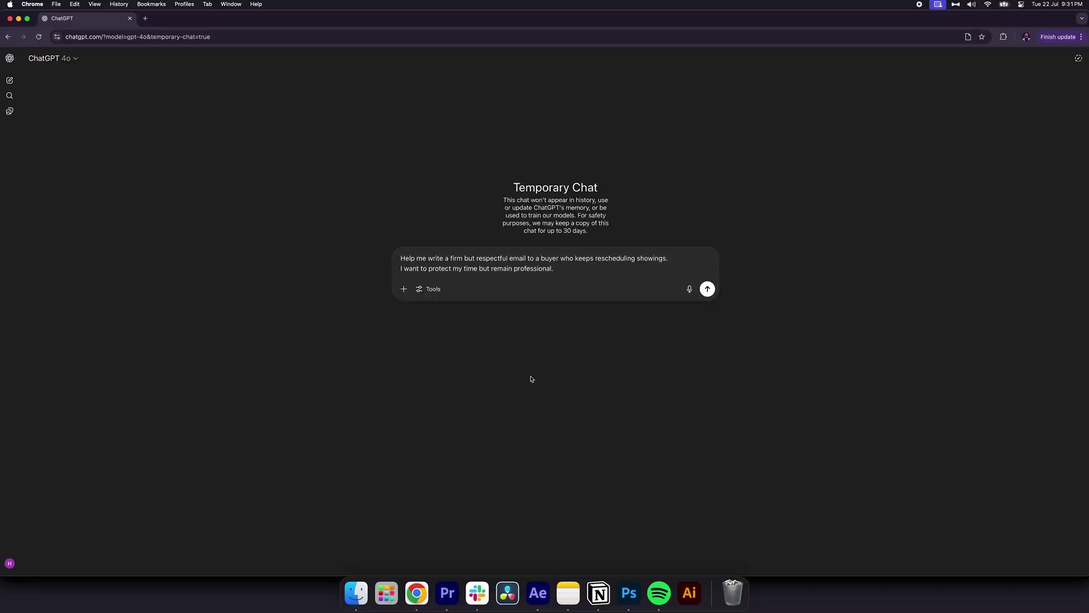
Step: In the temporary chat, send the request for a firm but respectful email to the rescheduling buyer
{"action": "key", "text": "Return"}
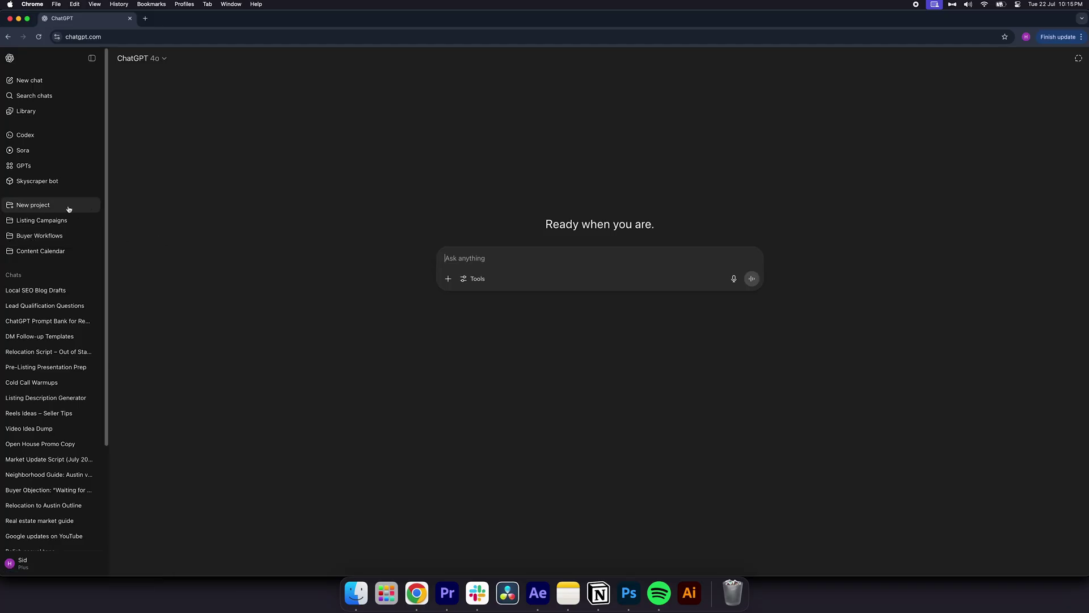
Step: Create the Weekly YouTube Series project and send it the Raleigh relocation marketing-assistant prompt
{"action": "left_click", "coordinate": [69, 209]}
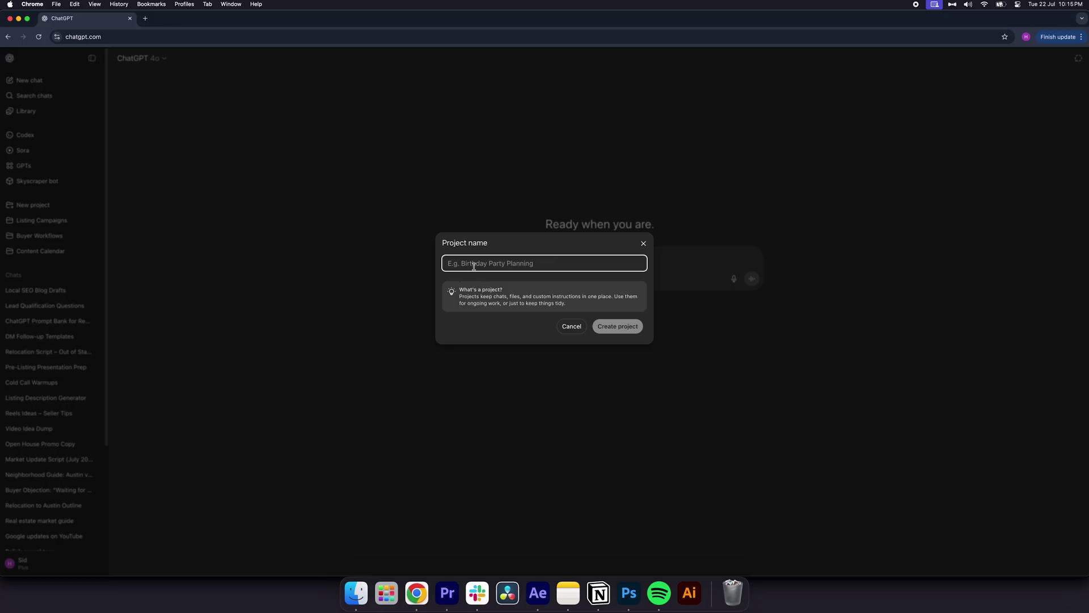
{"action": "type", "text": "W"}
{"action": "key", "text": "Caps_Lock"}
{"action": "type", "text": "eekly YouTube Series"}
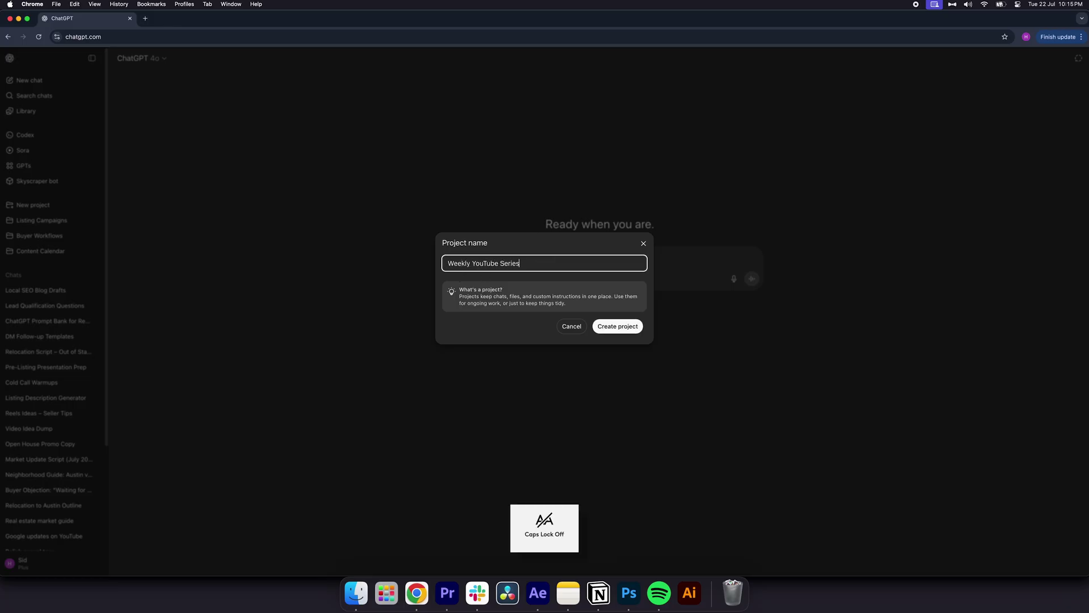
{"action": "left_click", "coordinate": [611, 330]}
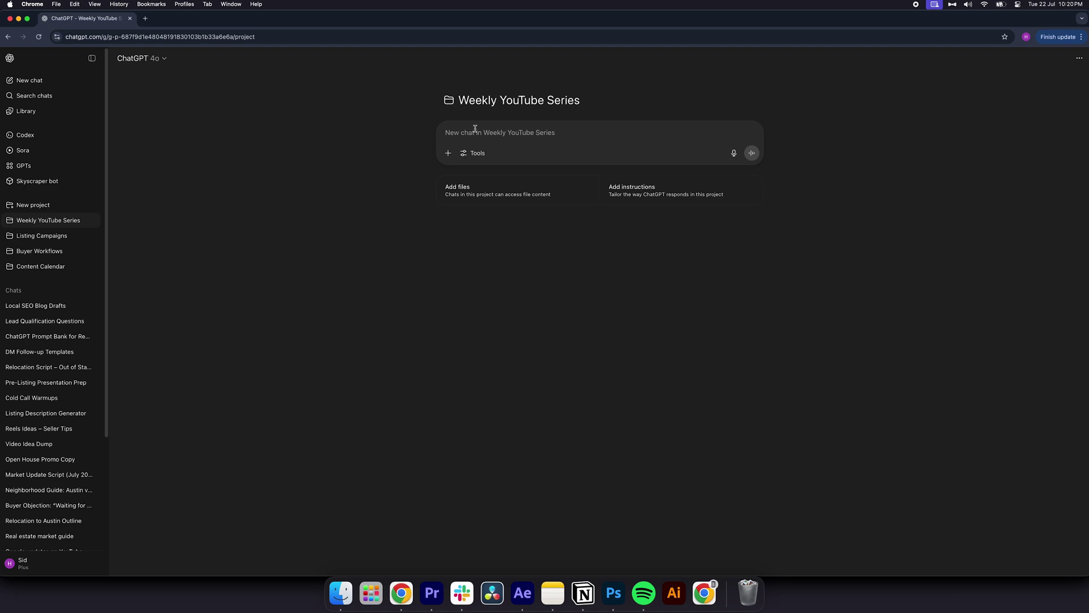
{"action": "type", "text": "You are my marketing assistant I help people relocate to Raleigh. Always speak with clarity, use professional yet friendly tone, and give me specific actionable steps."}
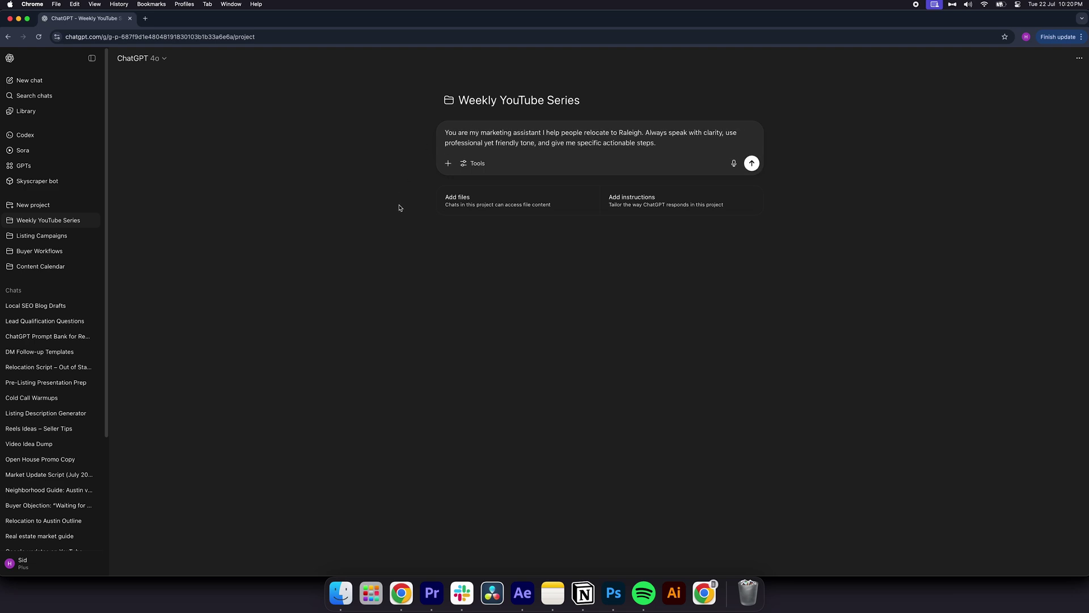
{"action": "left_click", "coordinate": [751, 164]}
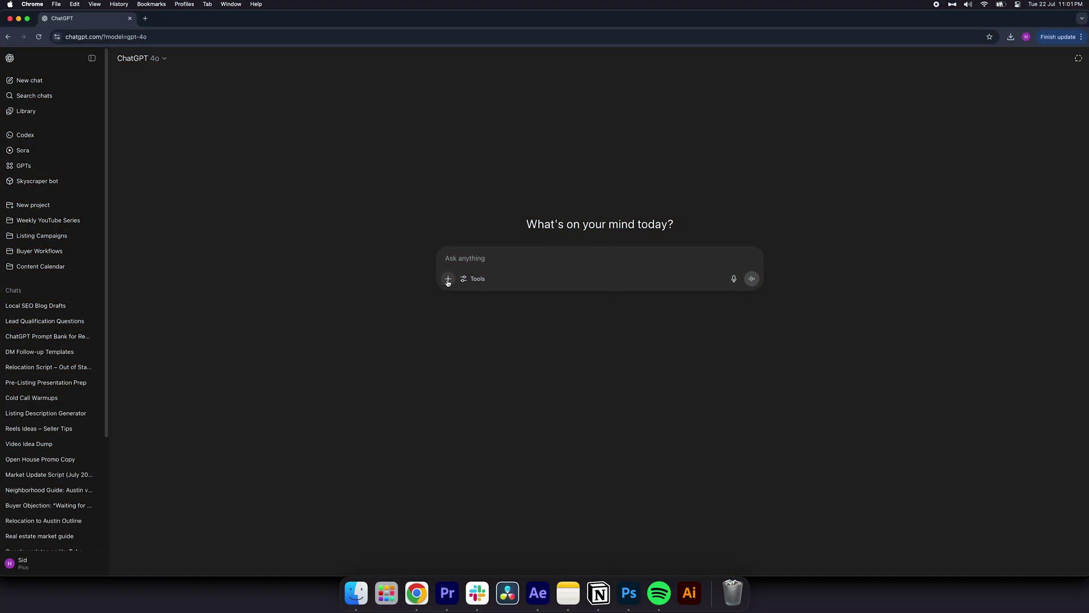
Step: Attach Inspection Report.pdf and paste the request for a buyer-ready bullet summary flagging urgent issues
{"action": "left_click", "coordinate": [447, 279]}
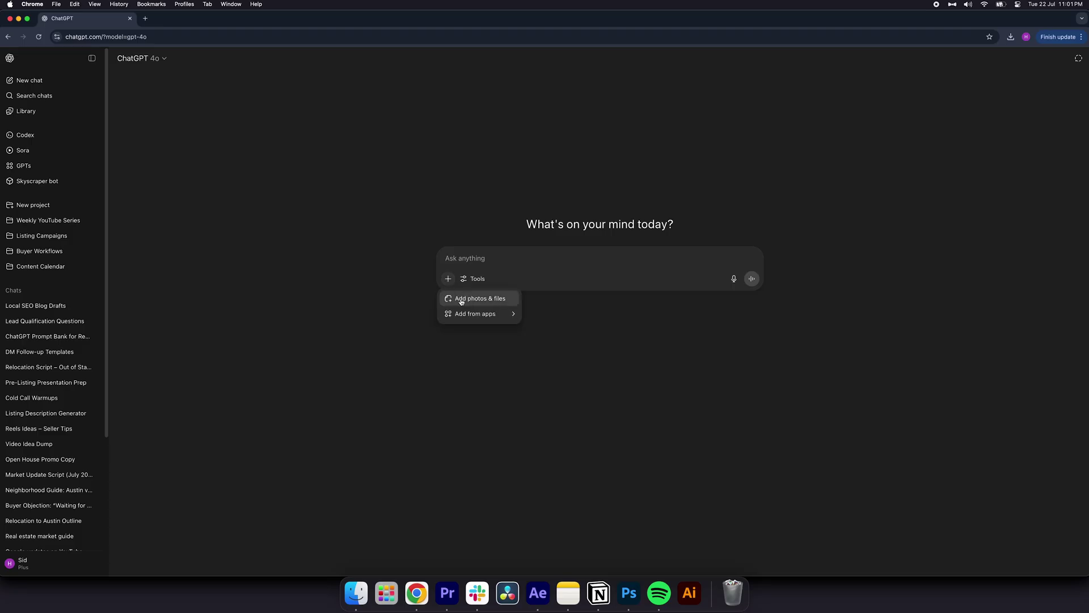
{"action": "mouse_move", "coordinate": [483, 314]}
{"action": "left_click", "coordinate": [483, 305]}
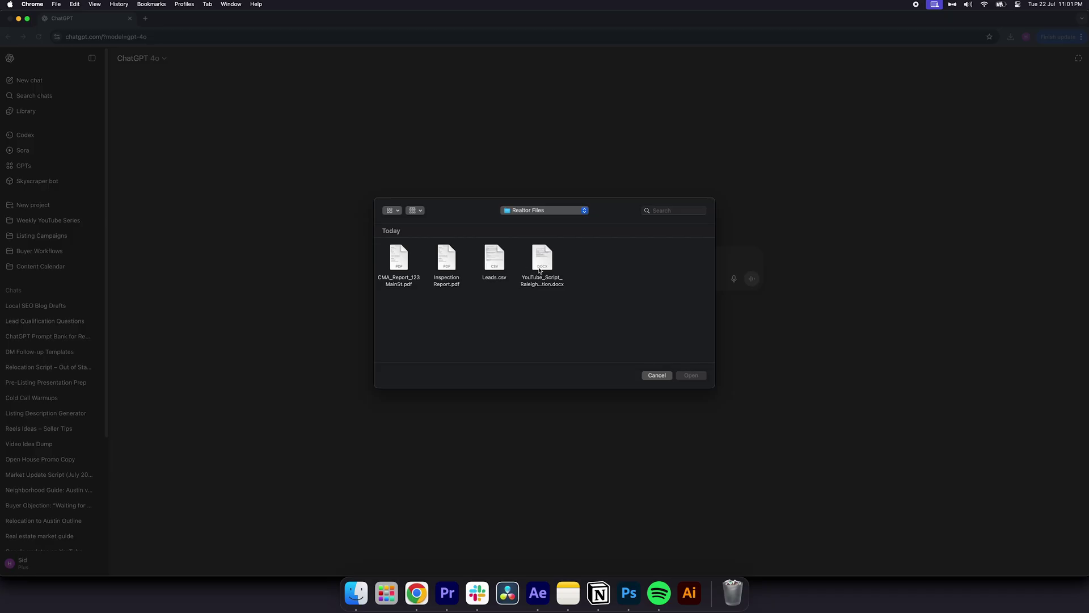
{"action": "key", "text": "i"}
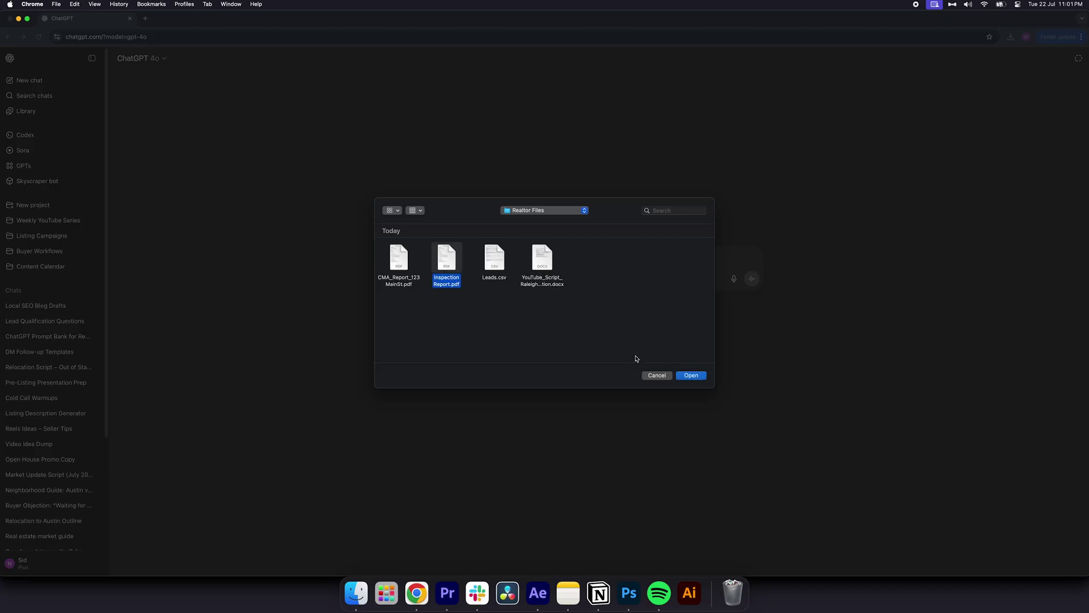
{"action": "left_click", "coordinate": [690, 377]}
{"action": "type", "text": "Summarize this inspection report into bullet points. Highlight anything urgent I want to copy and paste this for my buyer."}
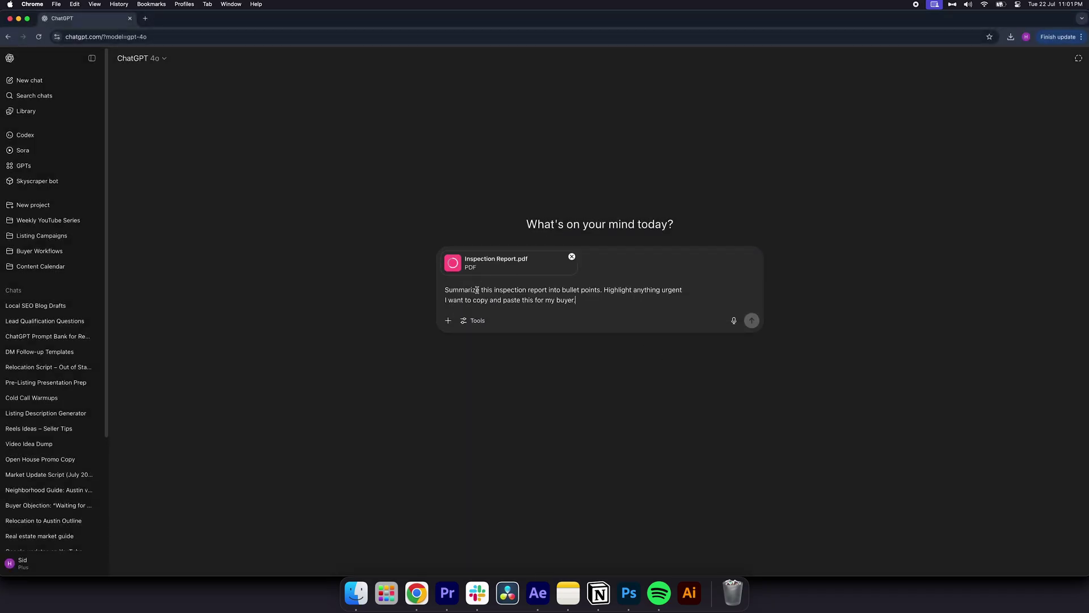
{"action": "left_click_drag", "start_coordinate": [449, 294], "coordinate": [525, 296]}
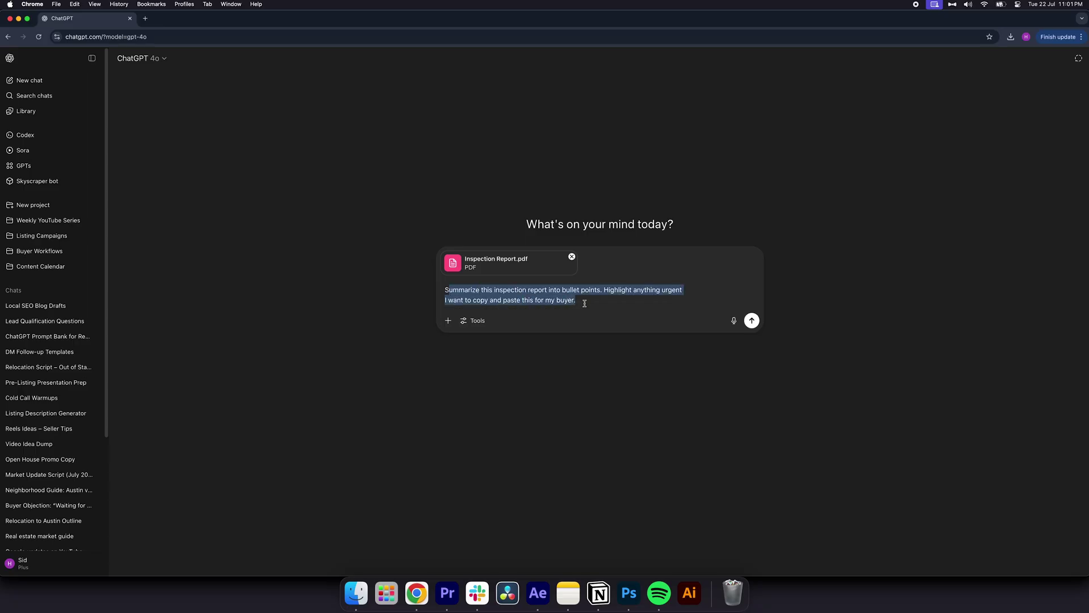
{"action": "left_click", "coordinate": [581, 325]}
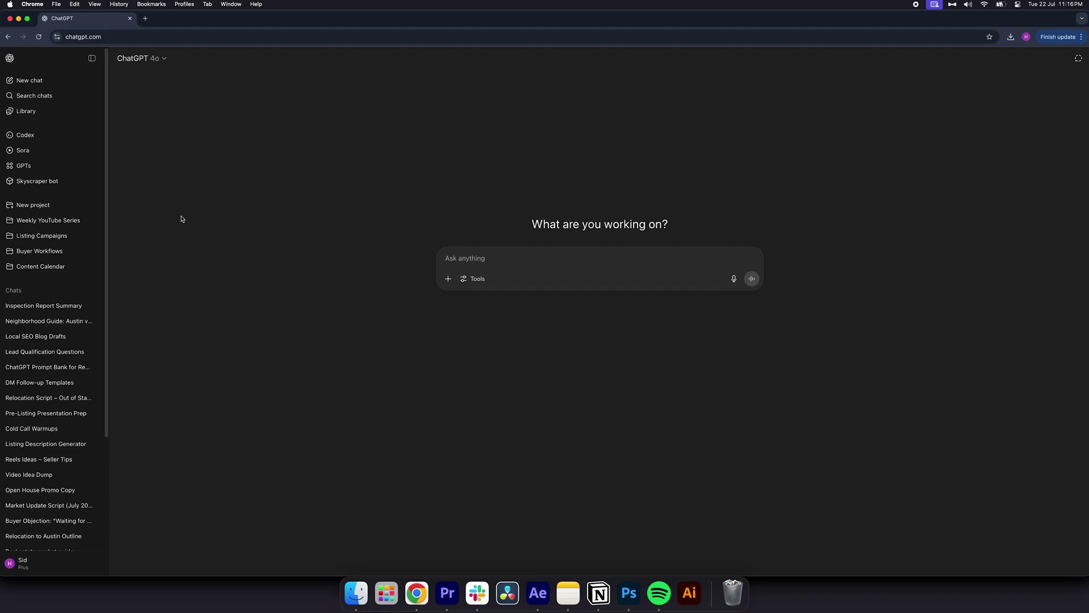
Step: Start a new custom GPT named Listing Launch Assistant and paste its personality instructions
{"action": "left_click", "coordinate": [41, 169]}
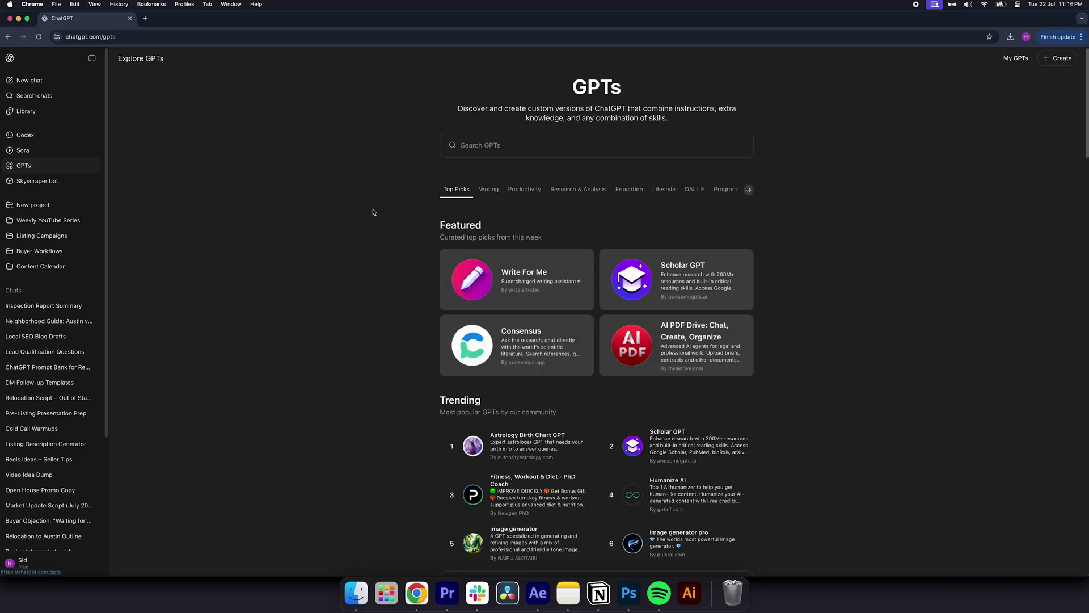
{"action": "left_click", "coordinate": [1062, 59]}
{"action": "left_click", "coordinate": [338, 85]}
{"action": "left_click", "coordinate": [175, 161]}
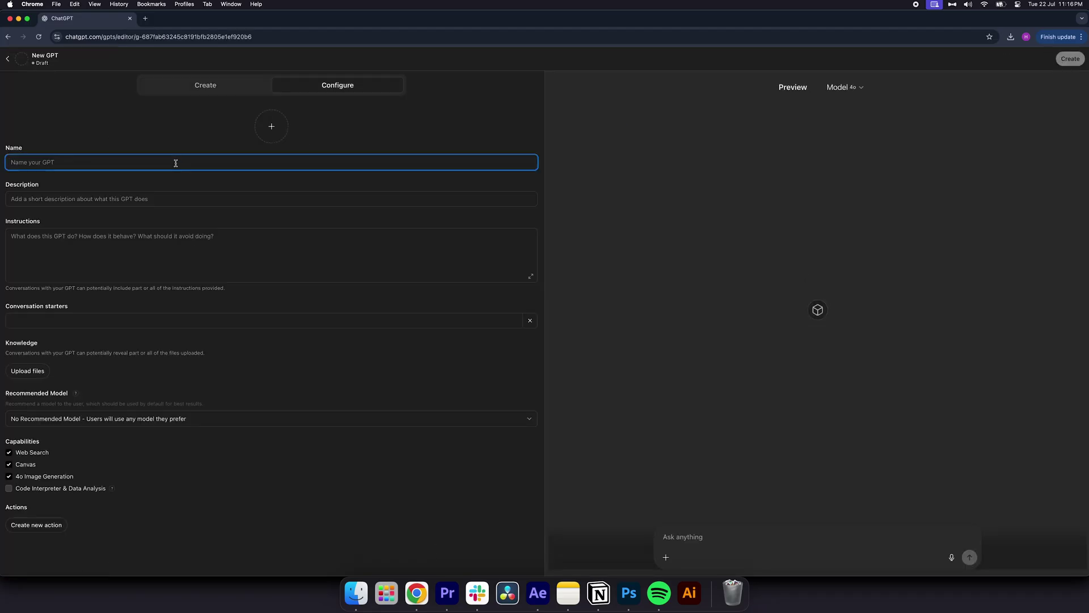
{"action": "type", "text": "Listing Launch Assistant"}
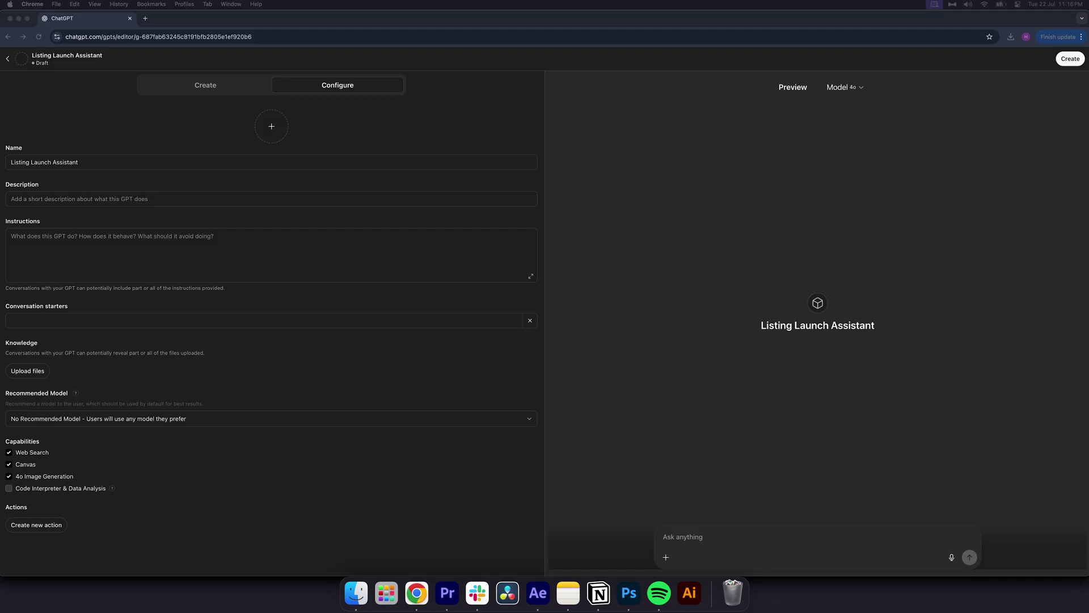
{"action": "key", "text": "super+Tab"}
{"action": "left_click", "coordinate": [58, 241]}
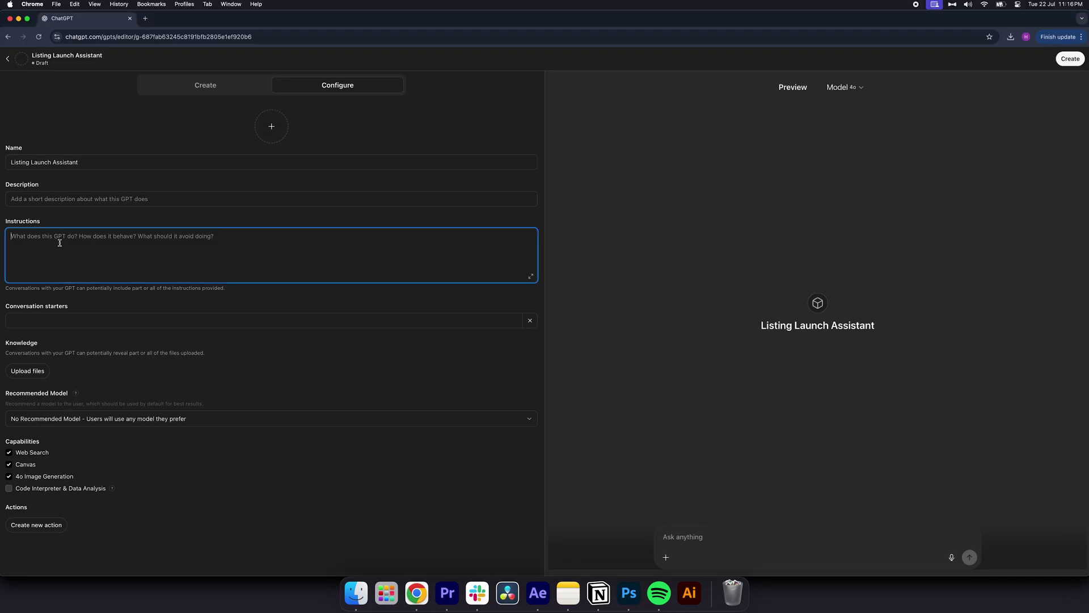
{"action": "key", "text": "super+v"}
Step: Upload the three listing PDFs as knowledge and prepare a 10-step launch test prompt in Preview
{"action": "left_click", "coordinate": [28, 371]}
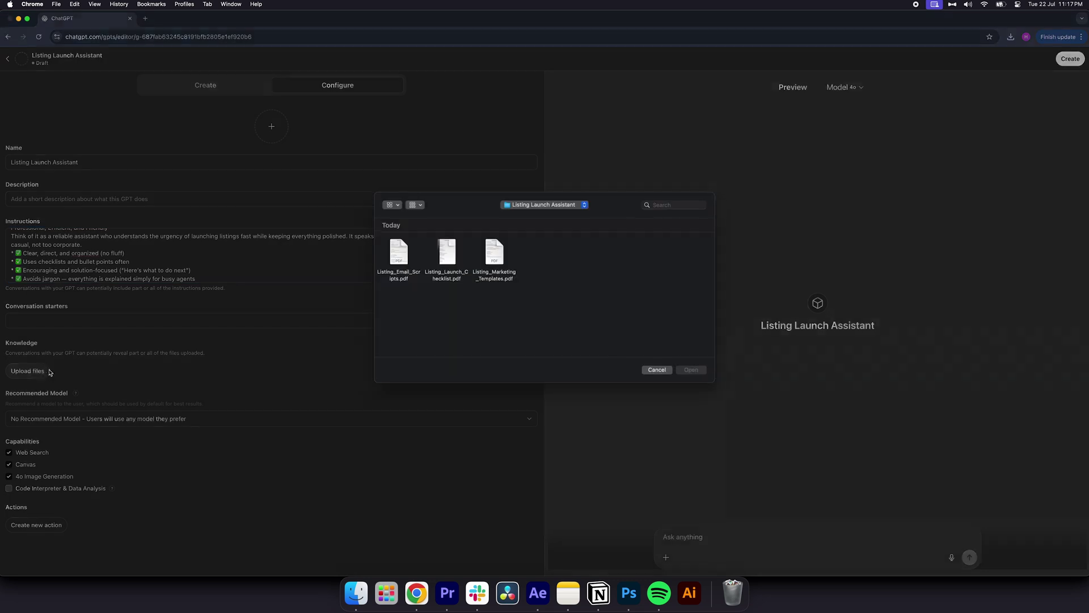
{"action": "left_click_drag", "start_coordinate": [558, 321], "coordinate": [397, 272]}
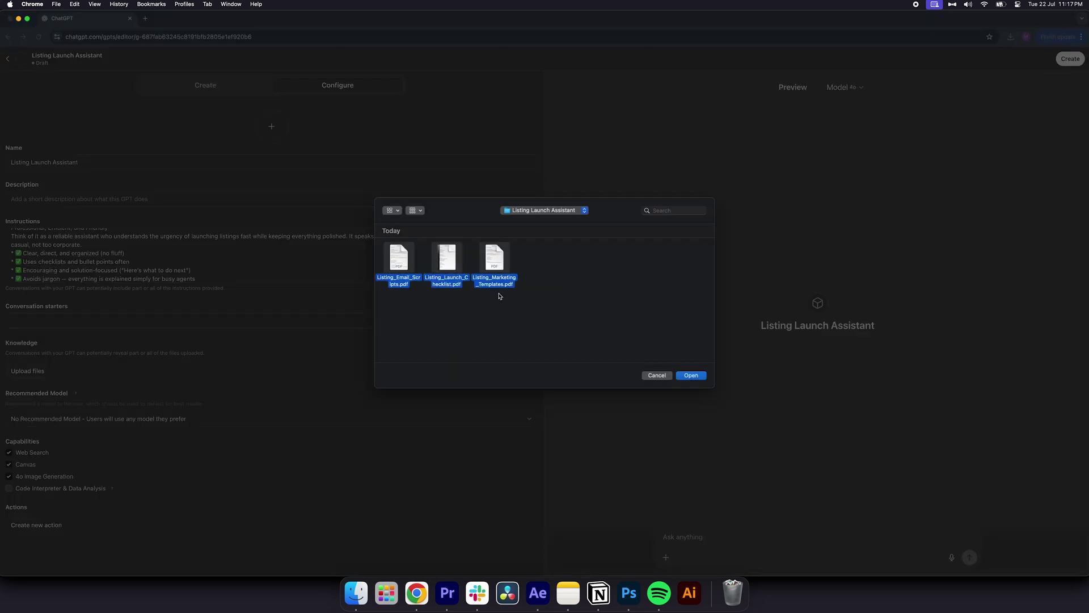
{"action": "left_click", "coordinate": [690, 376]}
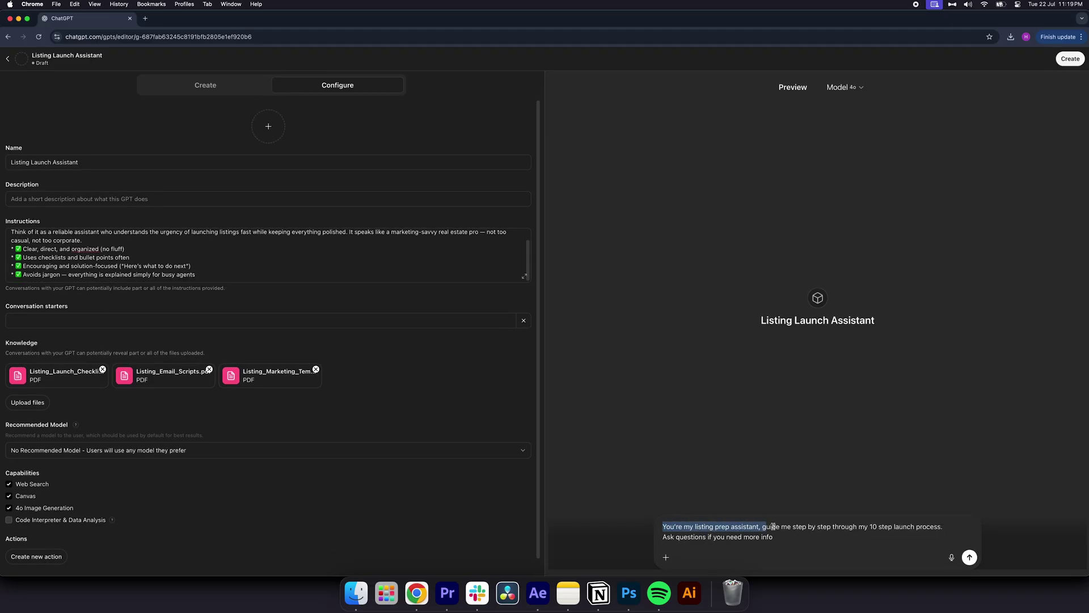
{"action": "left_click_drag", "start_coordinate": [842, 520], "coordinate": [866, 522]}
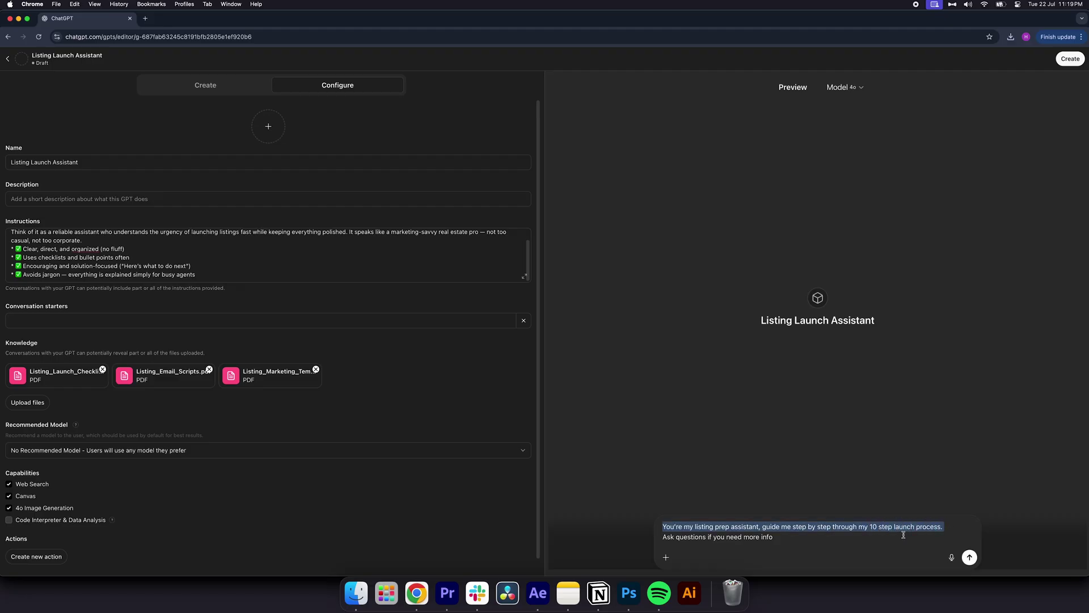
{"action": "left_click", "coordinate": [667, 537]}
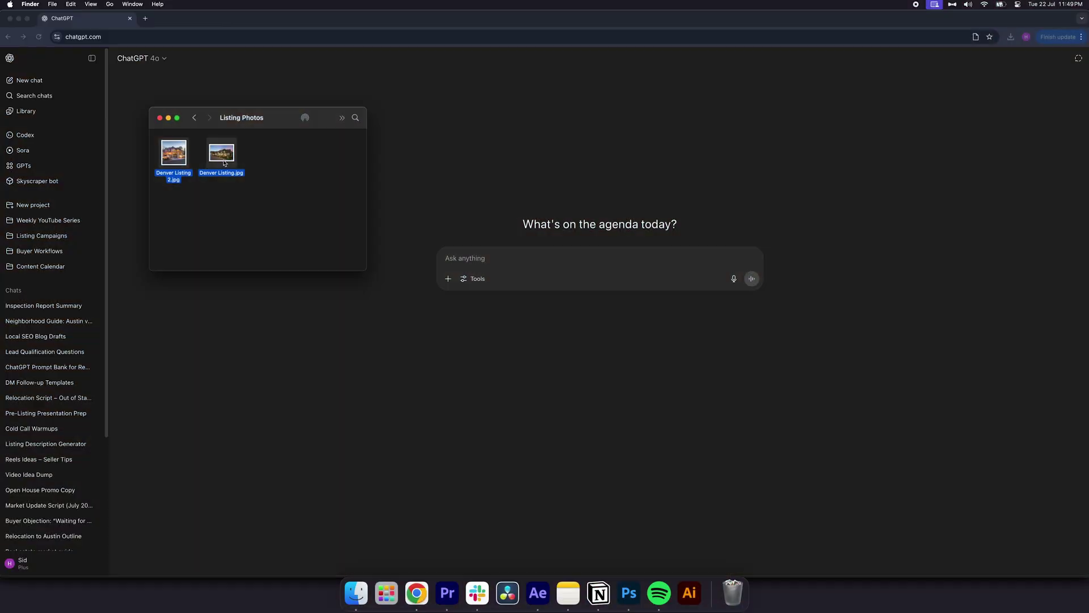
Step: Drop Denver Listing.jpg and Denver Listing 2.jpg into the chat and paste the accompanying request
{"action": "left_click_drag", "start_coordinate": [221, 153], "coordinate": [480, 271]}
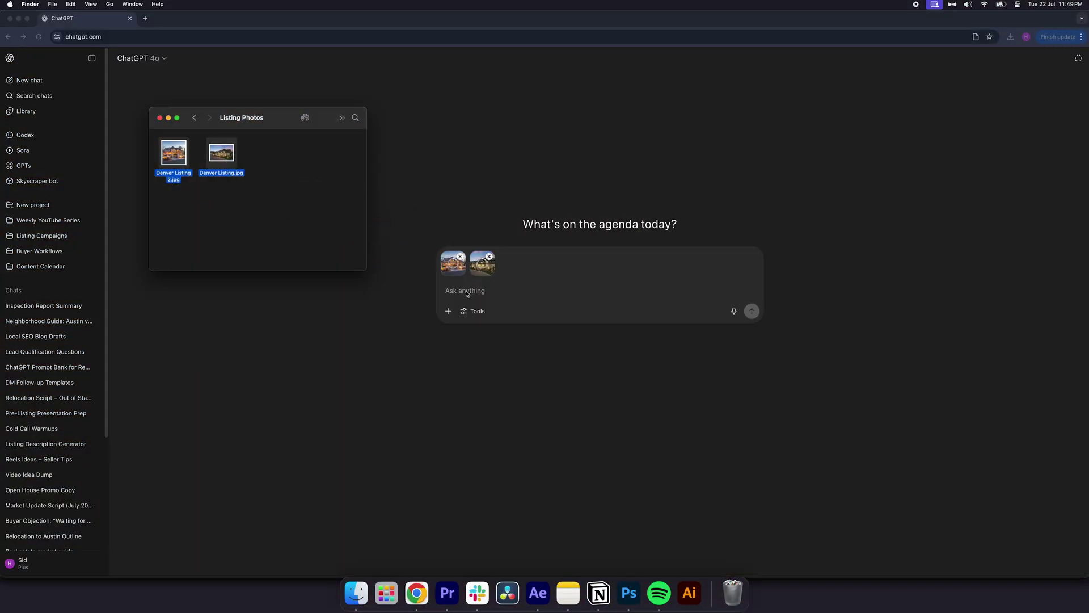
{"action": "left_click", "coordinate": [466, 292]}
{"action": "type", "text": "Can you please write me: - A listing description - Facebook Ad - Social media post content - A newsletter to go to my database to promote this new listing"}
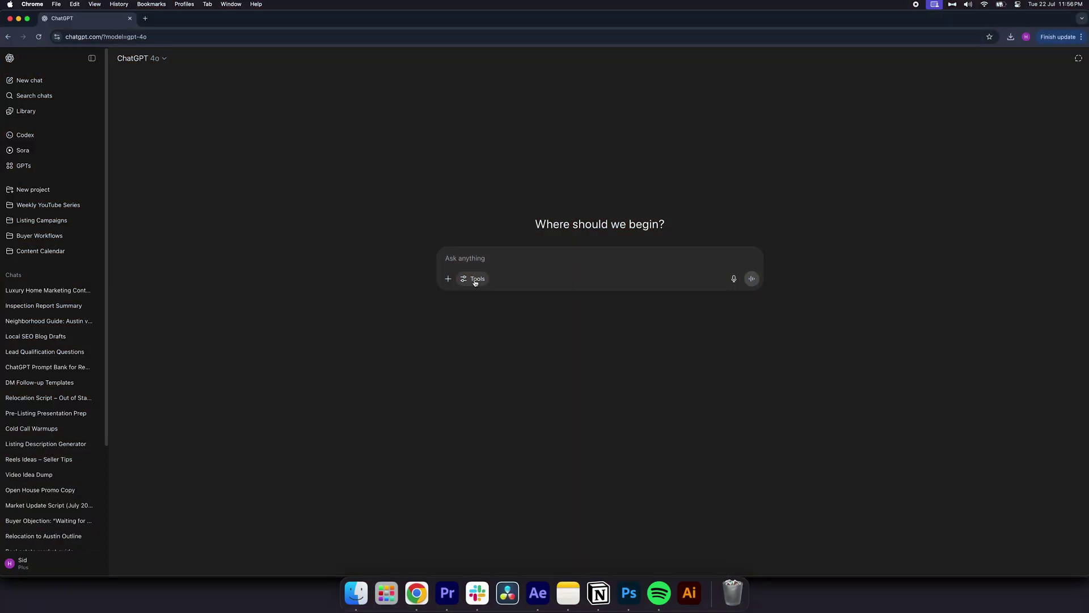
Step: In Create image mode, send the prompt for a modern Scottsdale, Arizona home under $600,000
{"action": "left_click", "coordinate": [478, 315]}
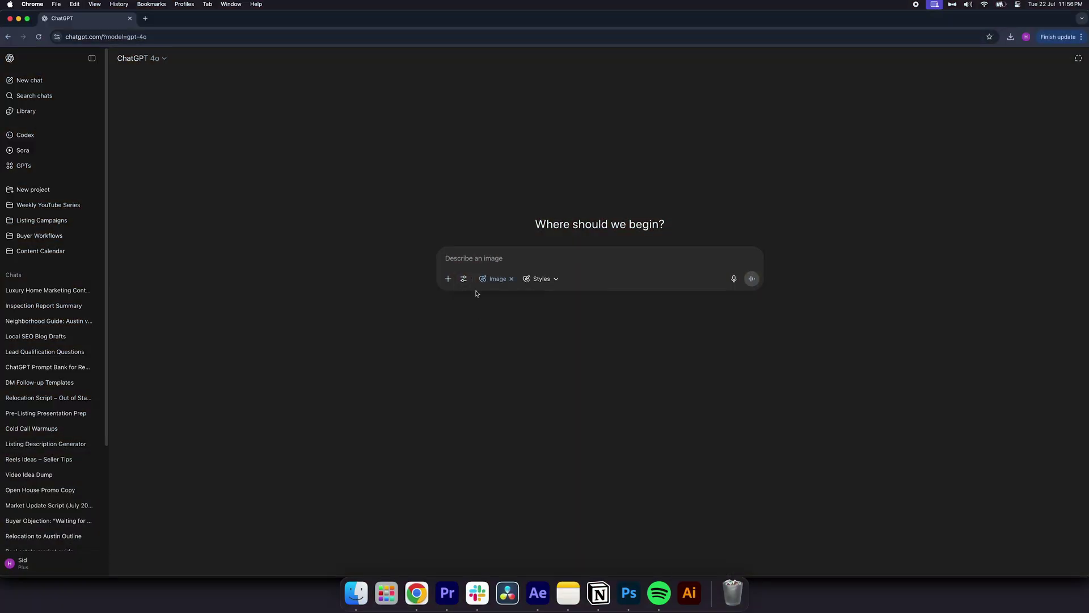
{"action": "type", "text": "Create an image of a modern home from Scottsdale, Arizona. Under the price point of $600,000 to use in my Facebook Ad"}
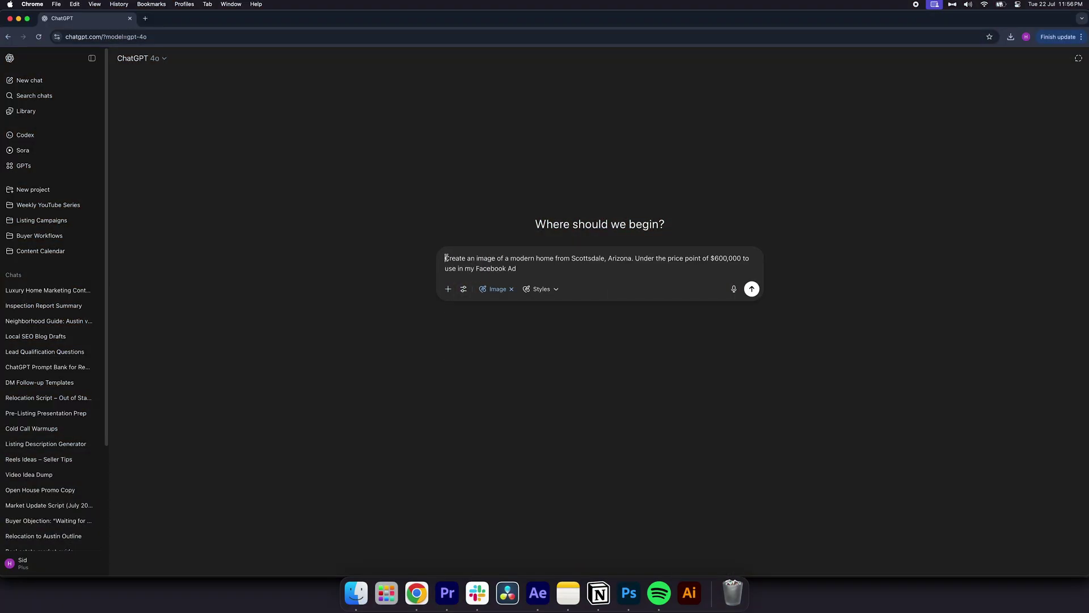
{"action": "left_click_drag", "start_coordinate": [446, 258], "coordinate": [528, 264]}
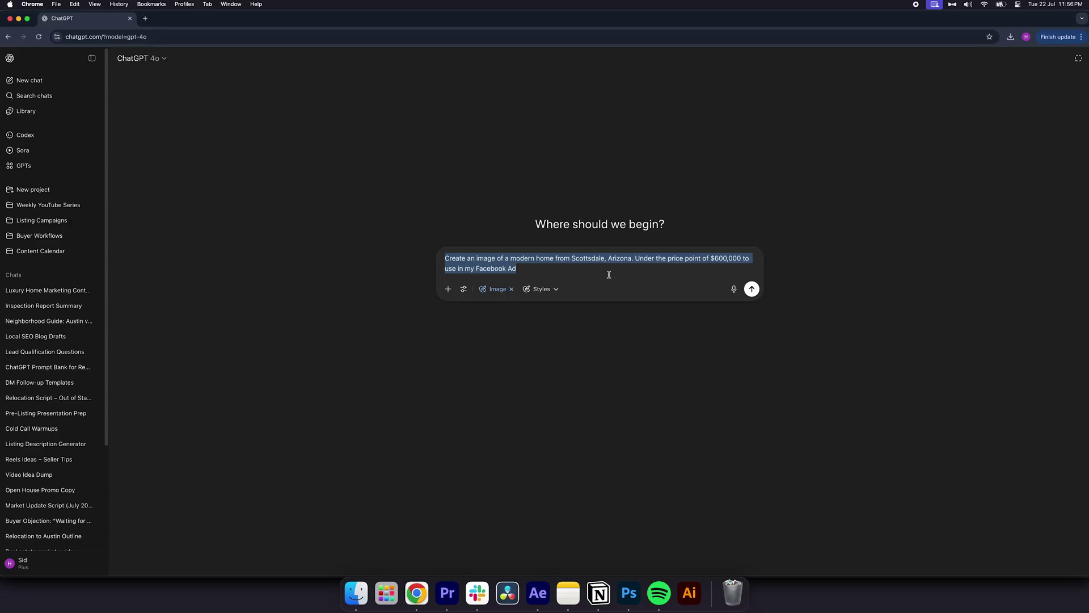
{"action": "left_click", "coordinate": [534, 271]}
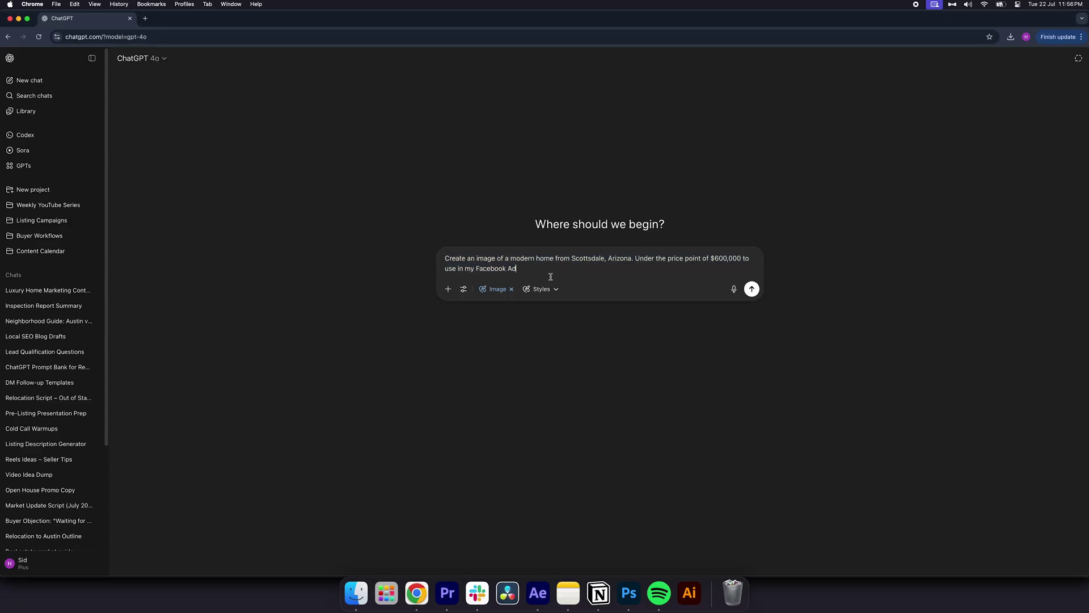
{"action": "left_click", "coordinate": [752, 289]}
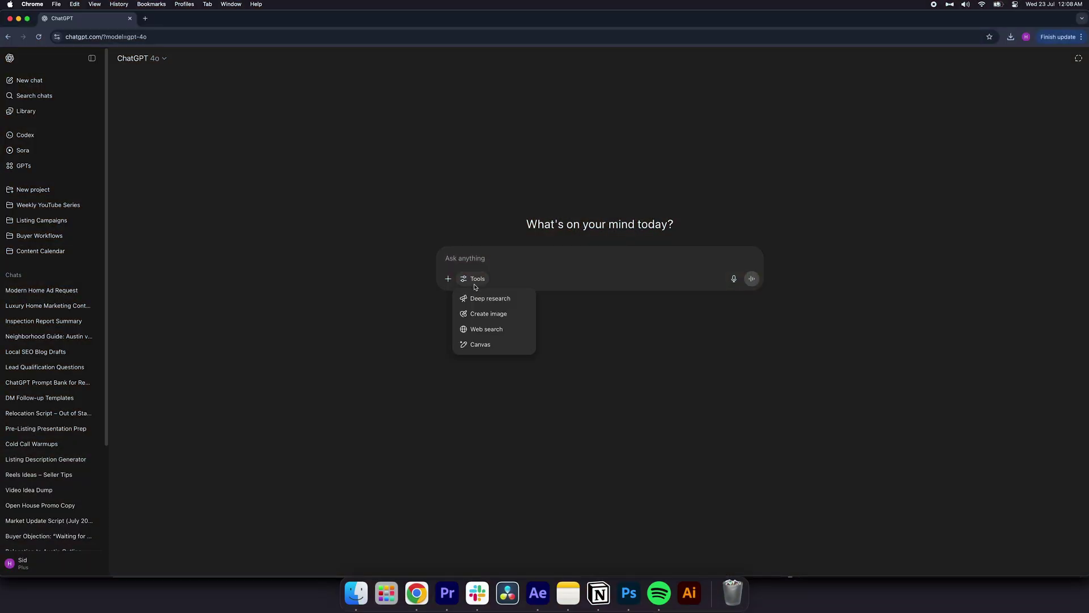
Step: Switch to Web search and paste the Tampa real estate news prompt
{"action": "left_click", "coordinate": [488, 330]}
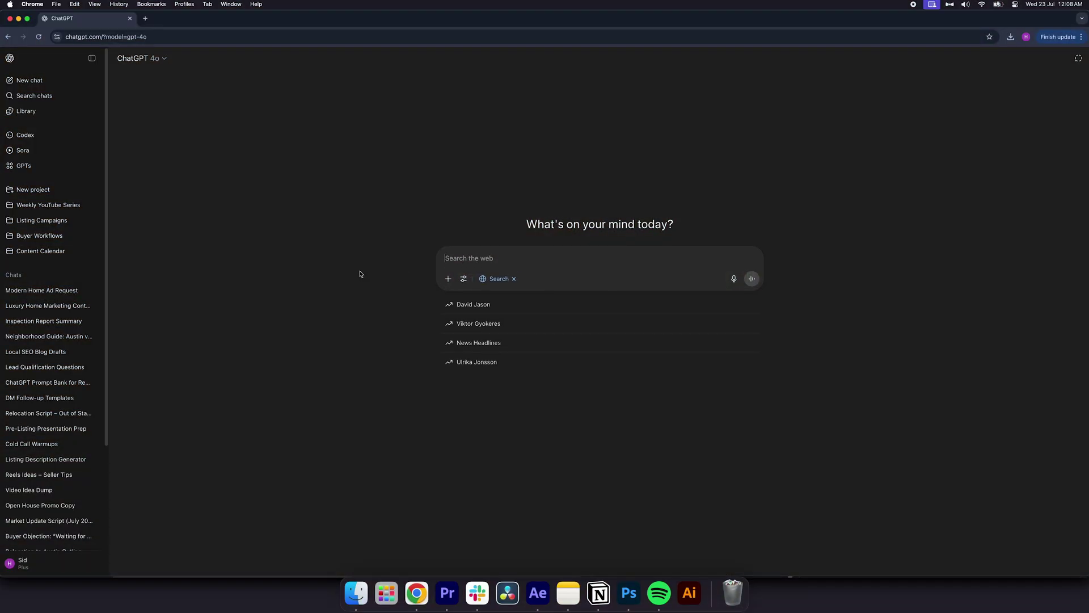
{"action": "type", "text": "Search Google for the top 3 new stories about real estate in Tampa, Florida this week. Summarize the headlines and suggest a carousel post idea for each of them."}
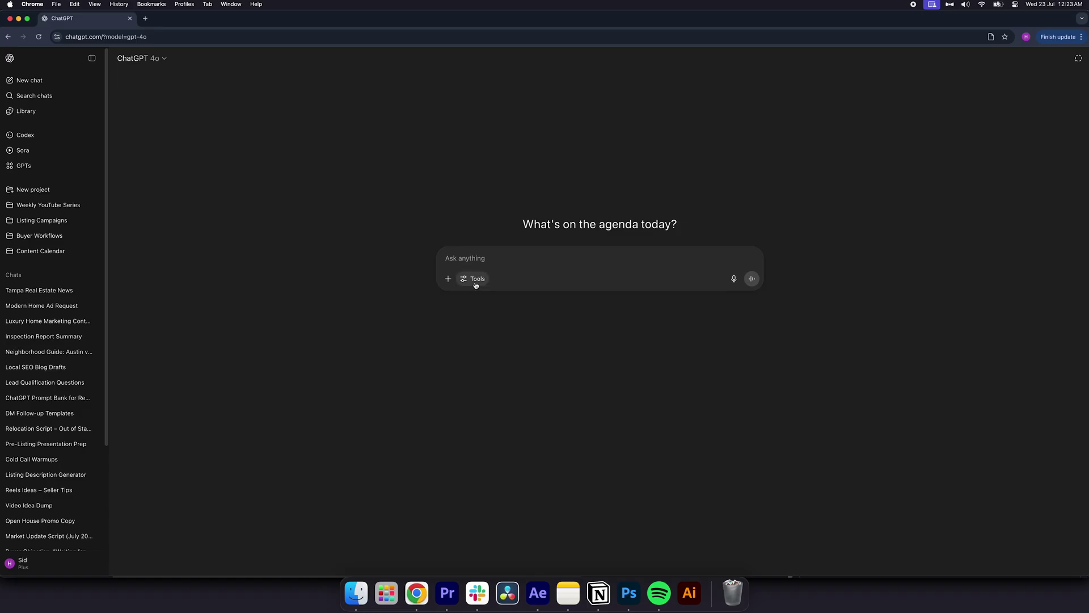
Step: Switch the chat to Deep research and paste the three-line research prompt
{"action": "left_click", "coordinate": [475, 284]}
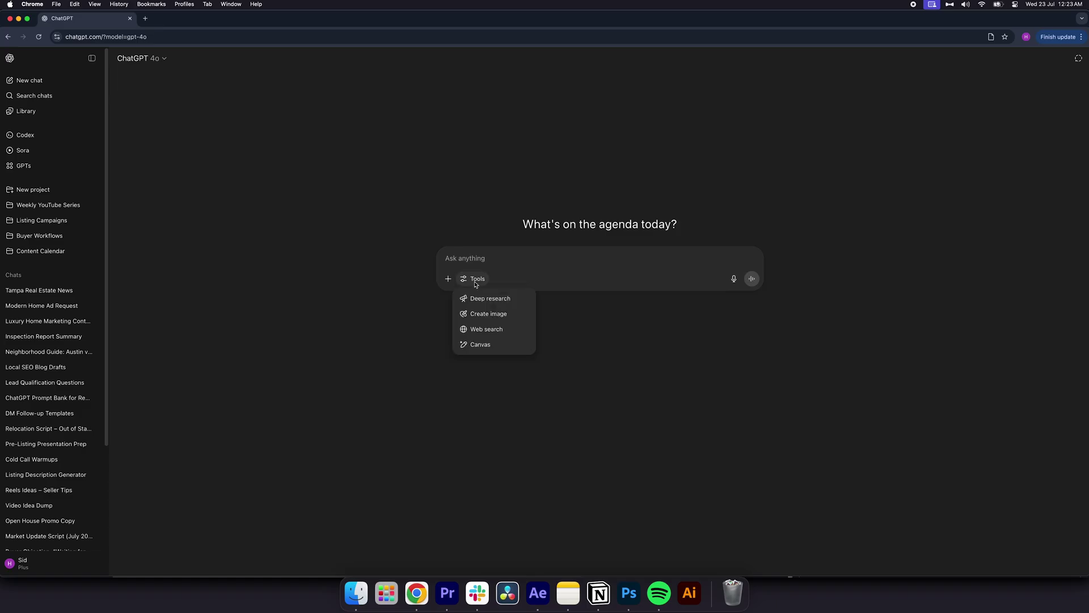
{"action": "left_click", "coordinate": [497, 300]}
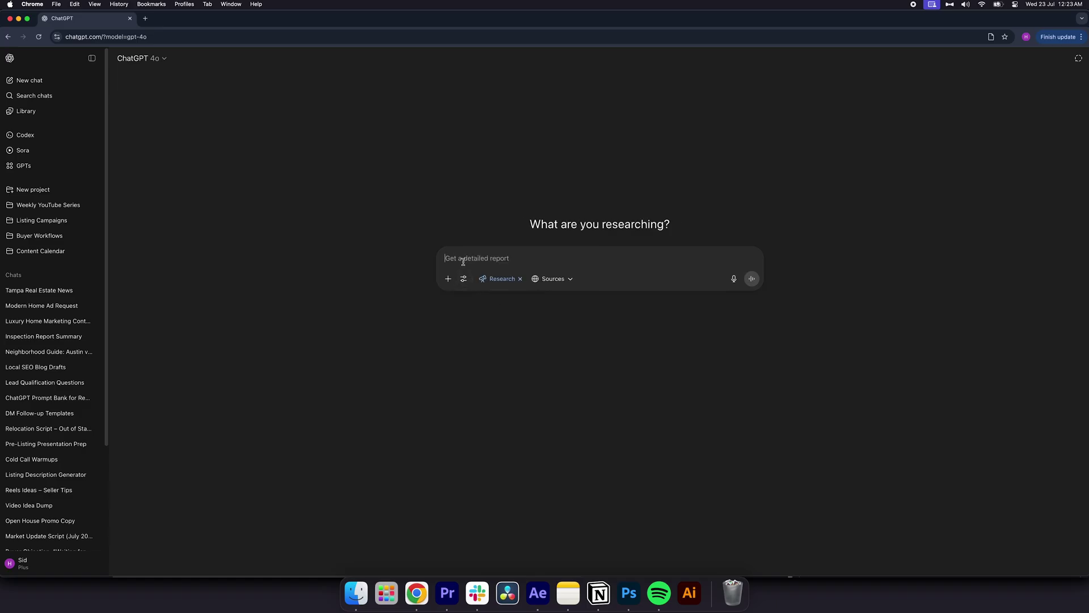
{"action": "type", "text": "Act like a lead-gen specialist for realtors. I want to attract FSBO listings in Austin, TX. Build a 30-day content strategy using a mix of short-form videos, emails, and AI-powered tools."}
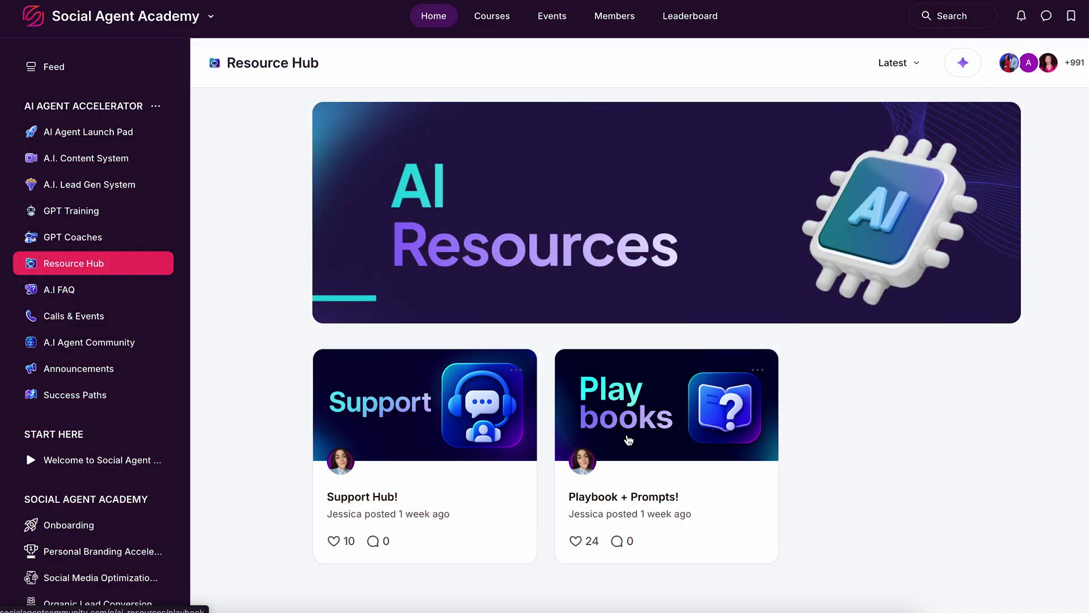
Step: Open the Resource Hub's Playbook + Prompts! post and scroll through its content
{"action": "left_click", "coordinate": [626, 438]}
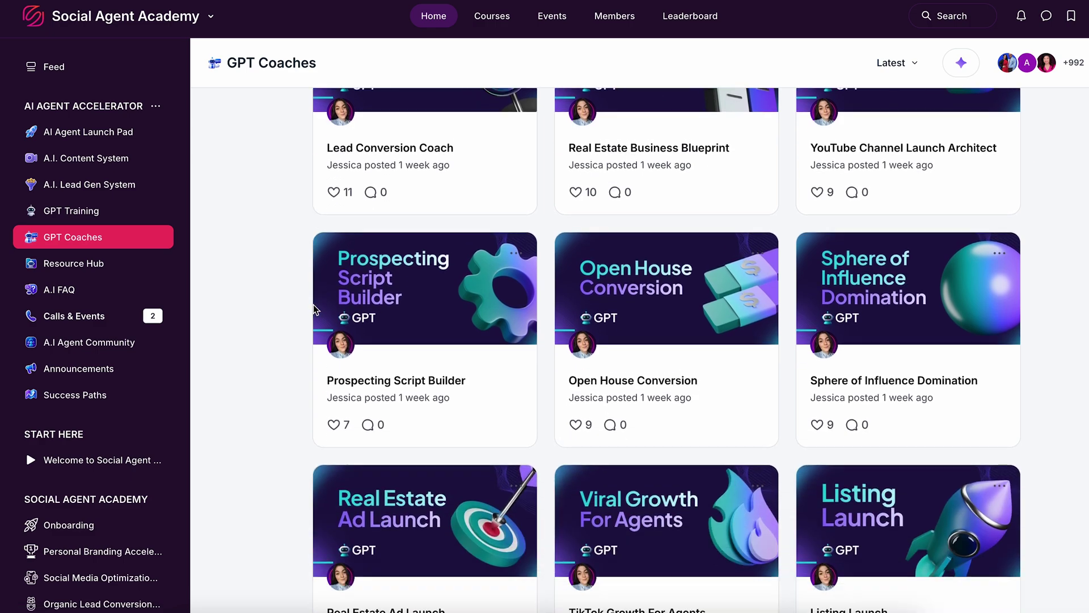
{"action": "scroll", "coordinate": [315, 309], "scroll_direction": "down", "scroll_amount": 10}
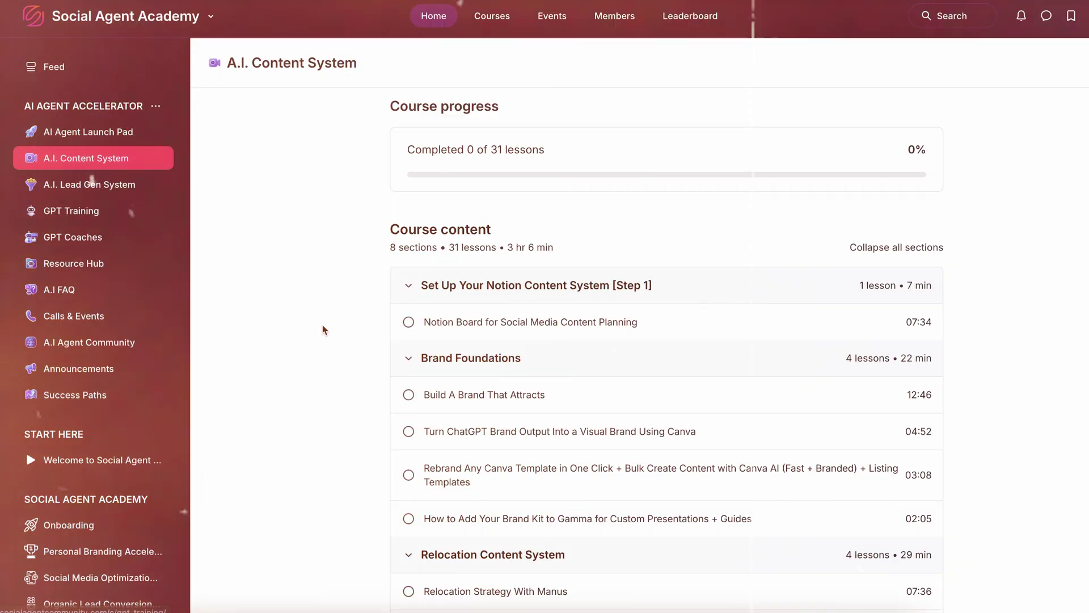
{"action": "scroll", "coordinate": [324, 330], "scroll_direction": "down", "scroll_amount": 8}
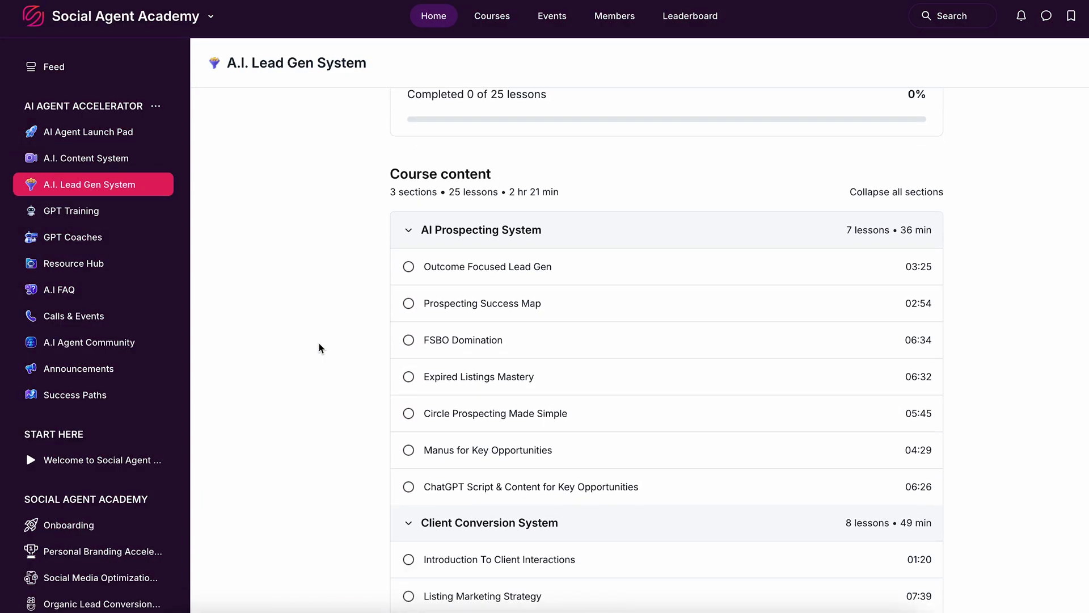
{"action": "scroll", "coordinate": [321, 335], "scroll_direction": "down", "scroll_amount": 10}
{"action": "scroll", "coordinate": [321, 348], "scroll_direction": "down", "scroll_amount": 2}
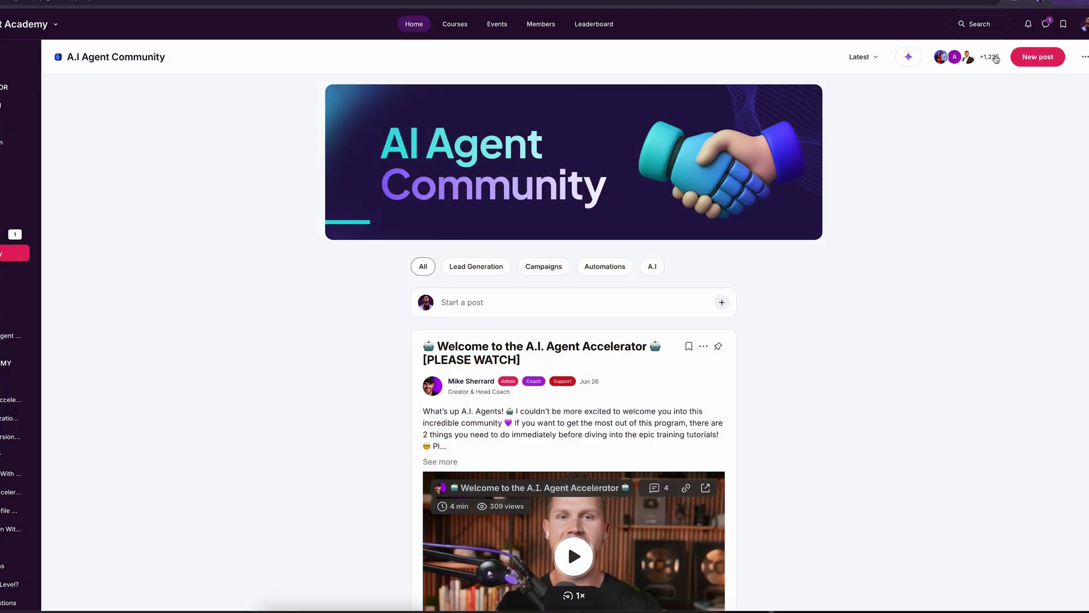
{"action": "scroll", "coordinate": [742, 279], "scroll_direction": "down", "scroll_amount": 8}
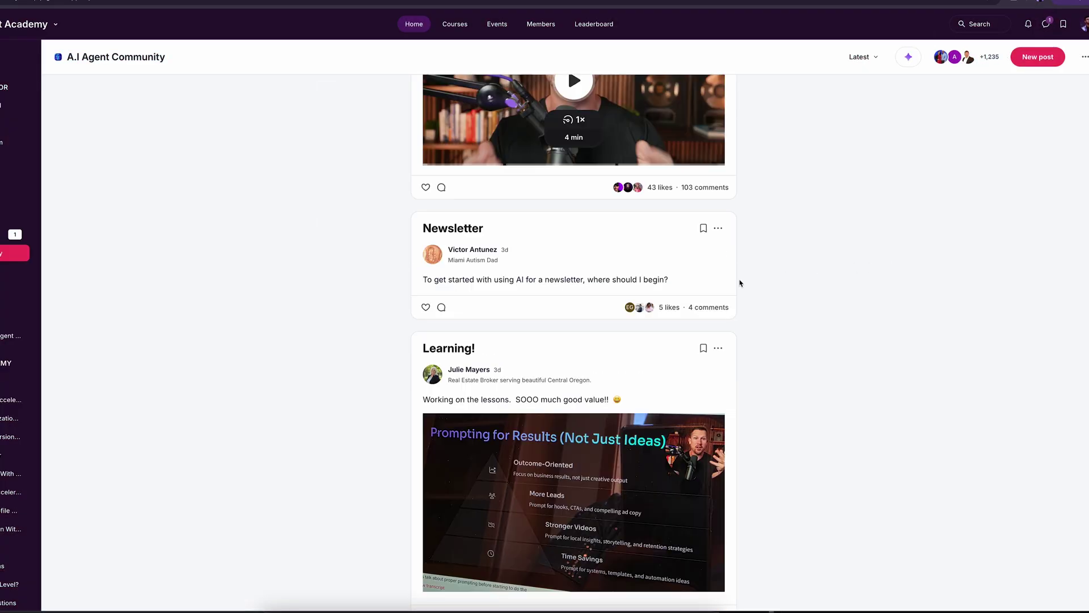